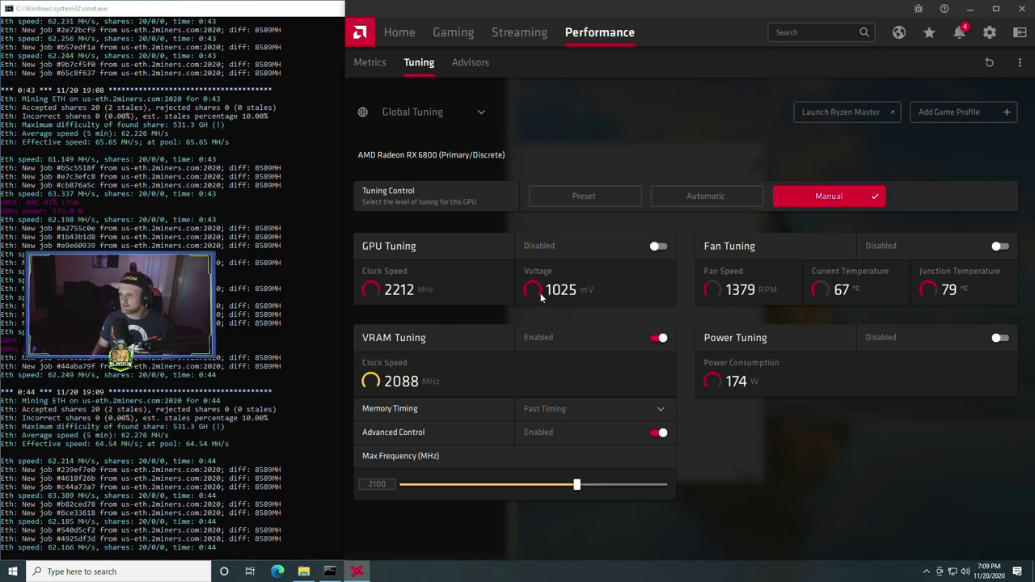
Set the VRAM memory timing to Fast Timing, leaving the maximum memory frequency at 2100 MHz
{"action": "left_click", "coordinate": [596, 409]}
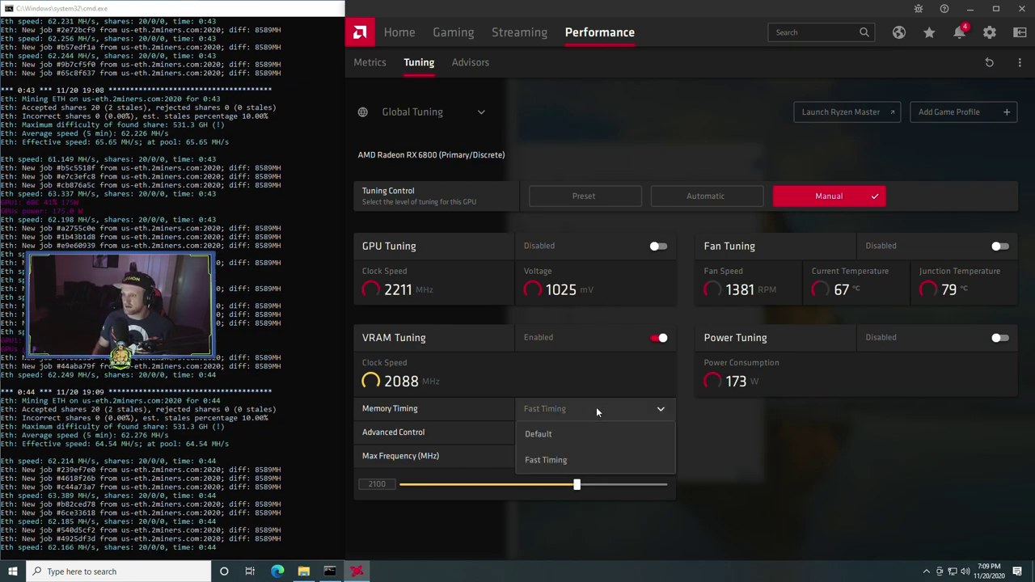
{"action": "left_click", "coordinate": [546, 460]}
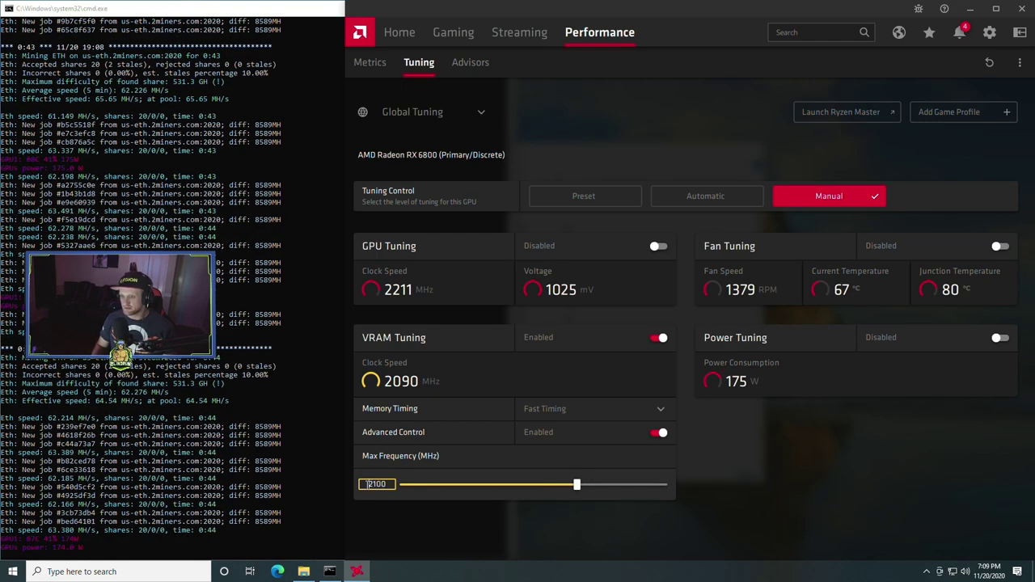
{"action": "left_click", "coordinate": [432, 514]}
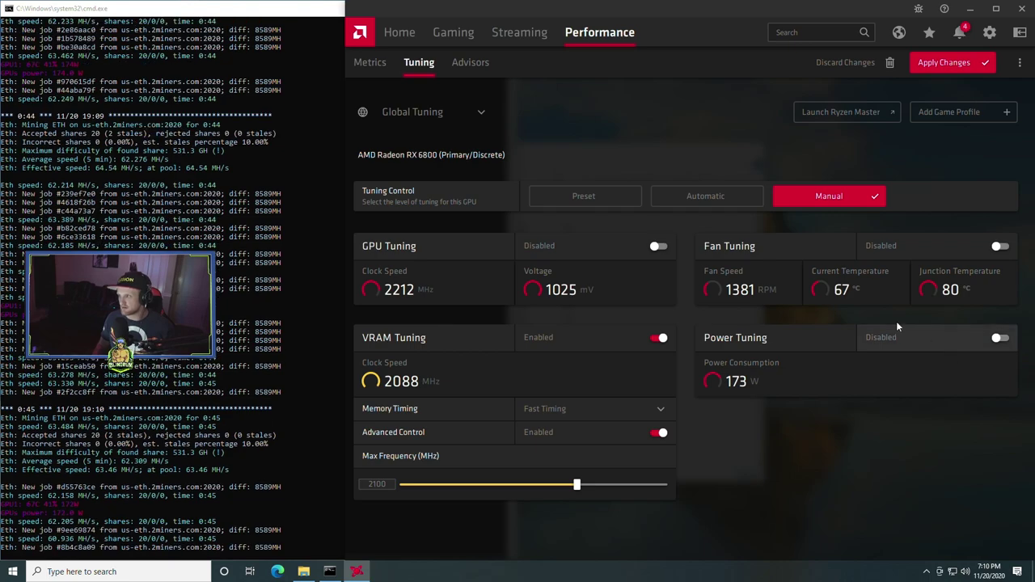
Enable Power Tuning for the graphics card, and switch Fan Tuning on and back off
{"action": "left_click", "coordinate": [1000, 339]}
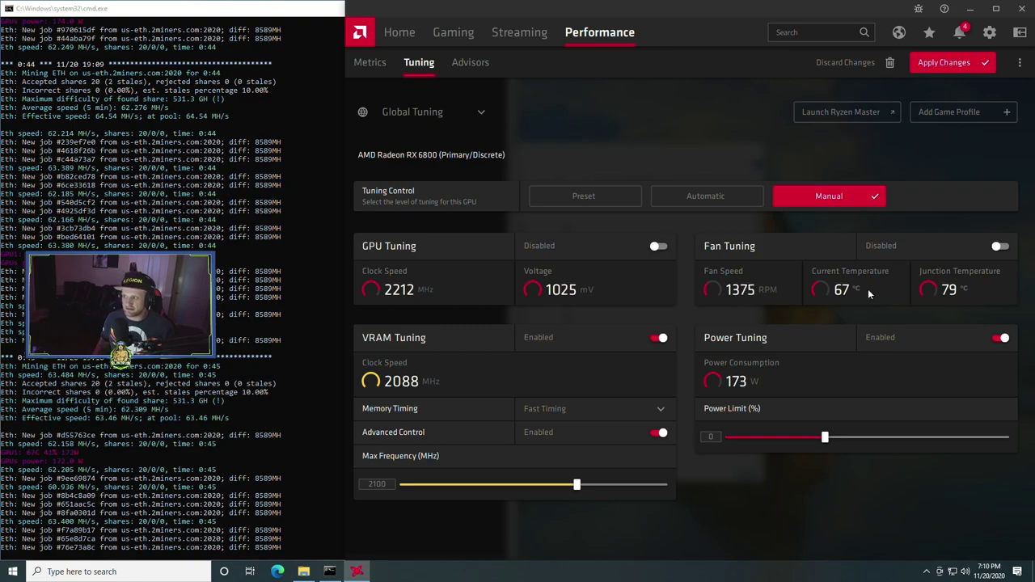
{"action": "left_click", "coordinate": [1000, 246]}
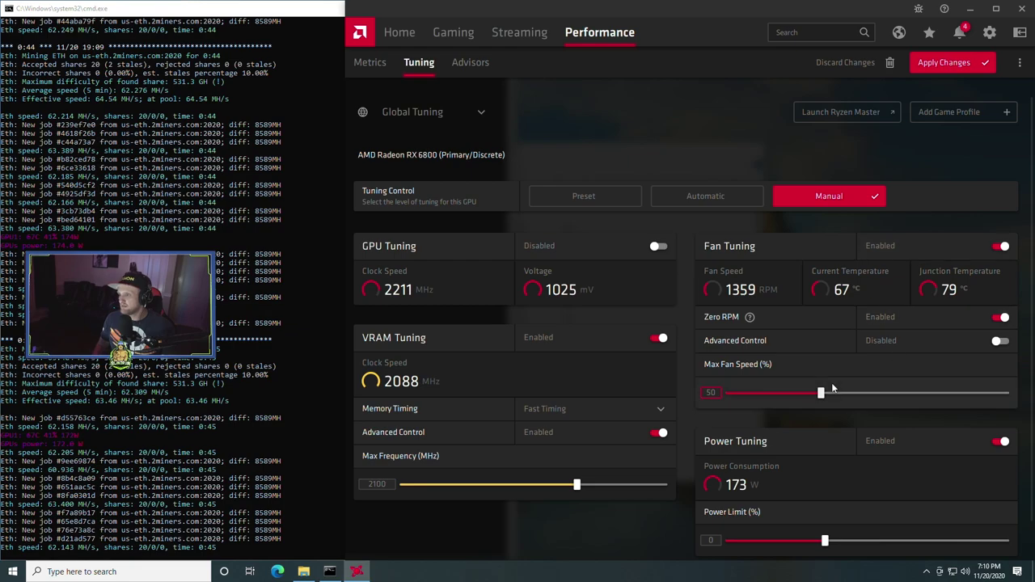
{"action": "left_click", "coordinate": [1001, 246]}
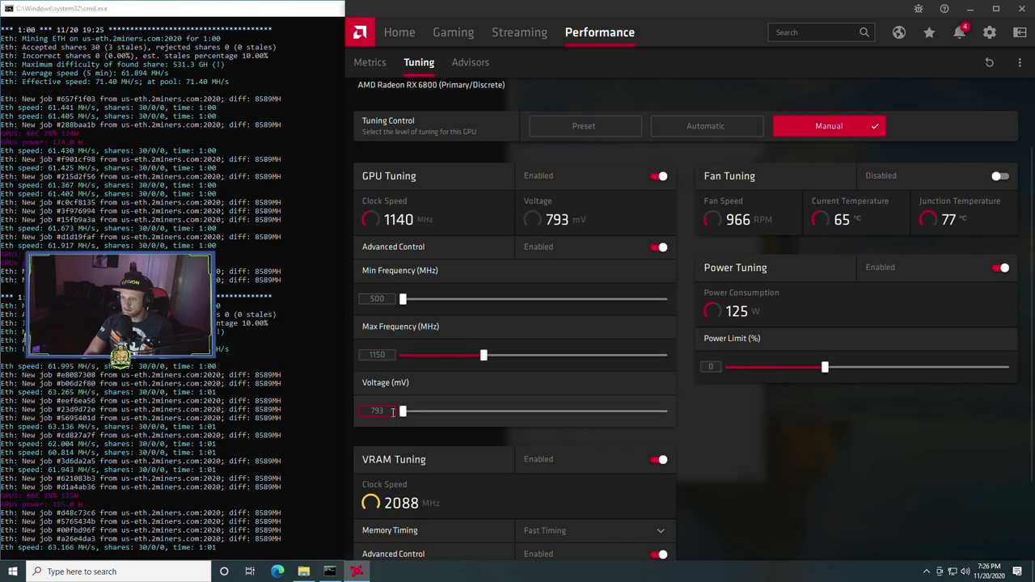
Try to set the GPU voltage to 780 mV and apply the change
{"action": "left_click", "coordinate": [390, 411]}
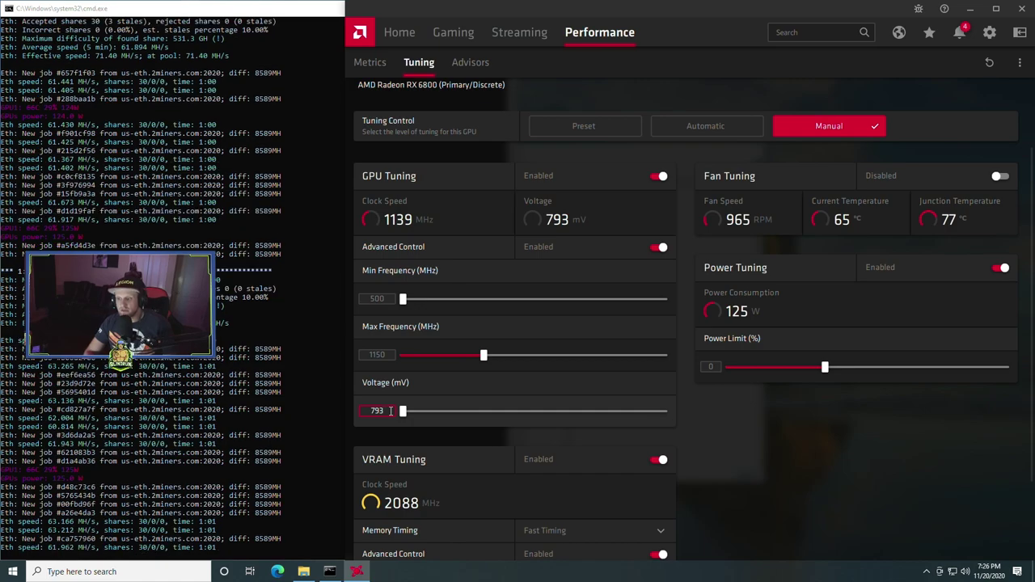
{"action": "key", "text": "BackSpace"}
{"action": "key", "text": "BackSpace"}
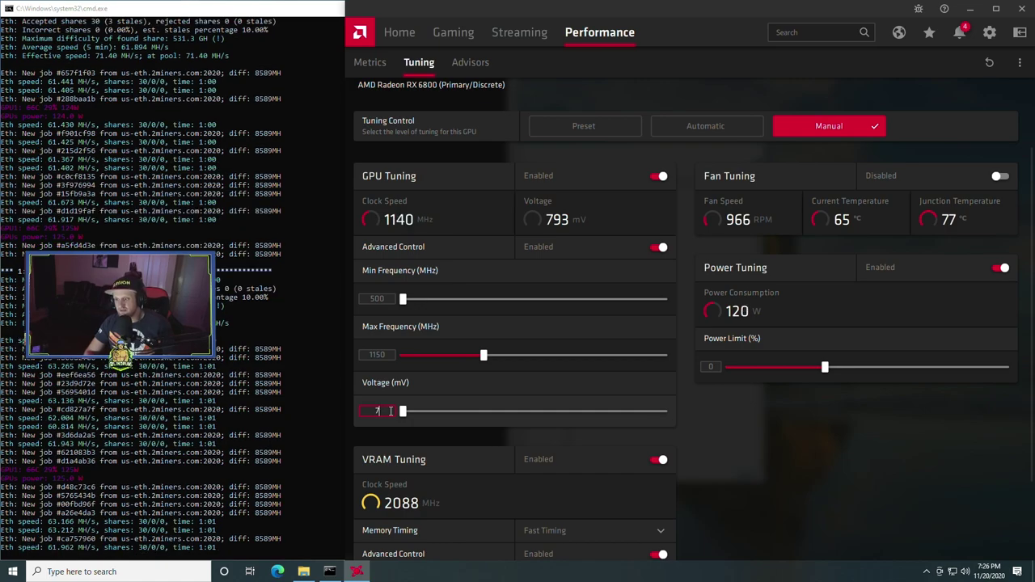
{"action": "type", "text": "93"}
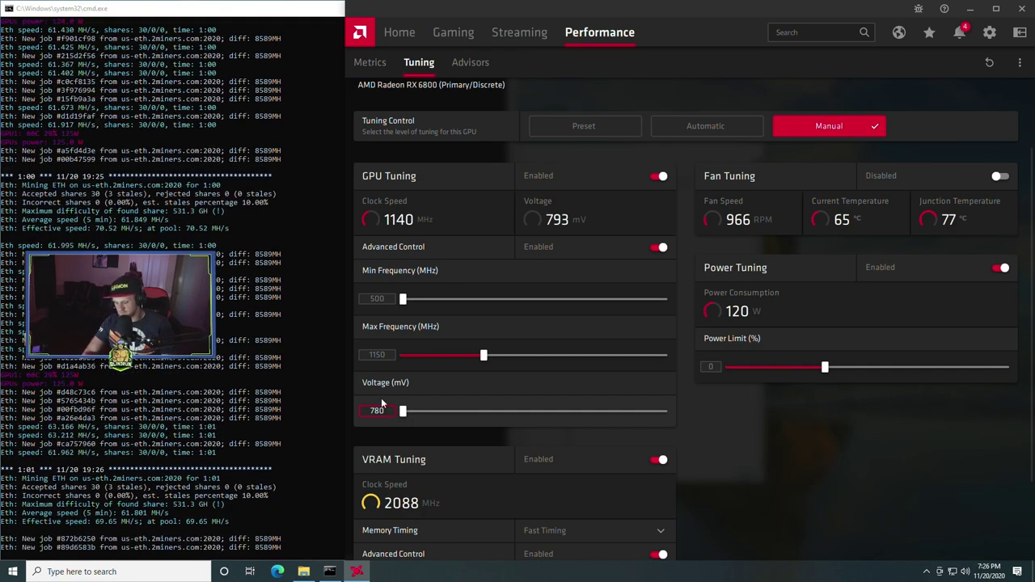
{"action": "key", "text": "Return"}
{"action": "left_click", "coordinate": [935, 65]}
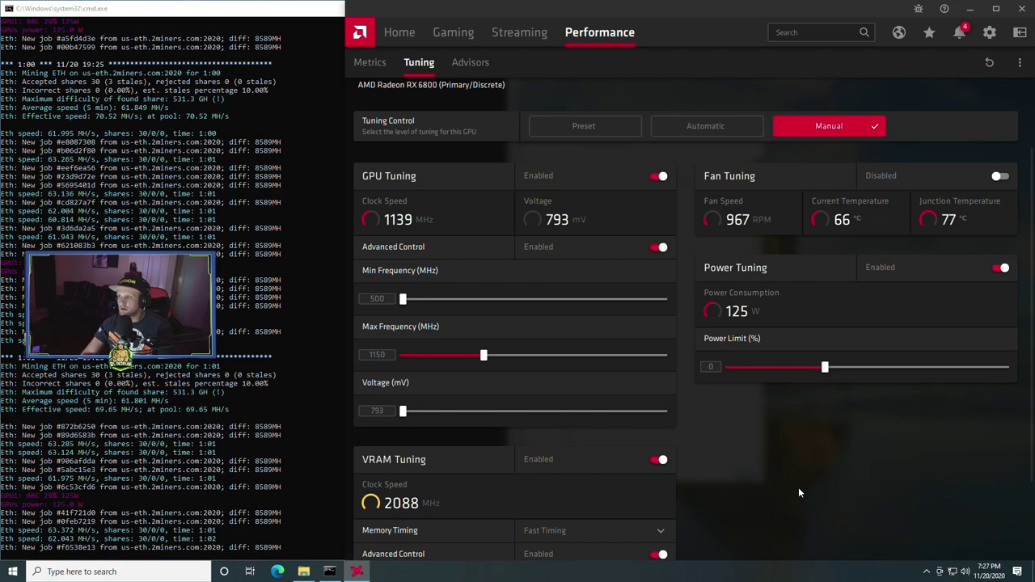
Change the VRAM memory timing to Default and apply the tuning change
{"action": "scroll", "coordinate": [799, 487], "scroll_direction": "down", "scroll_amount": 2}
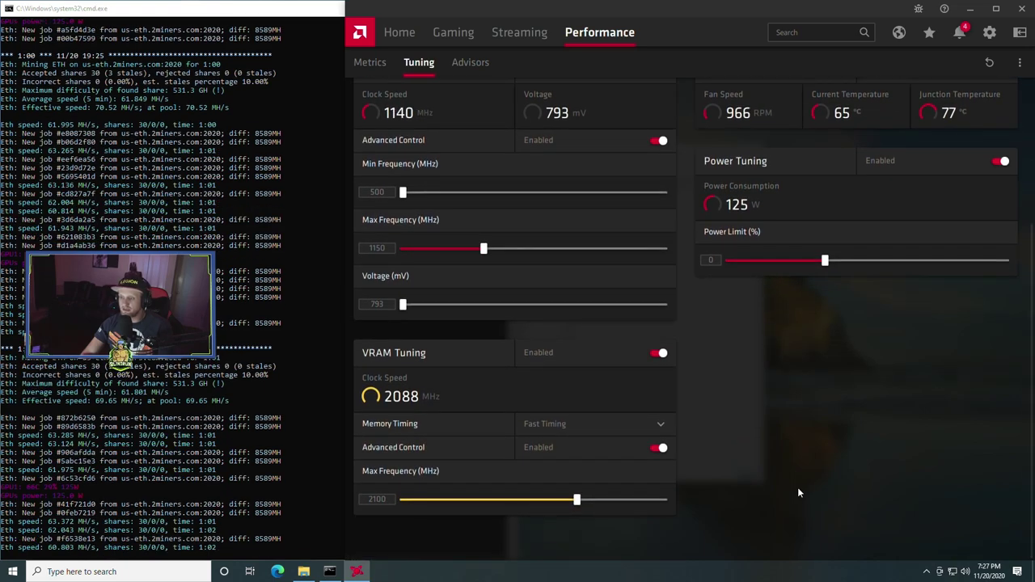
{"action": "left_click", "coordinate": [633, 430]}
{"action": "left_click", "coordinate": [534, 450]}
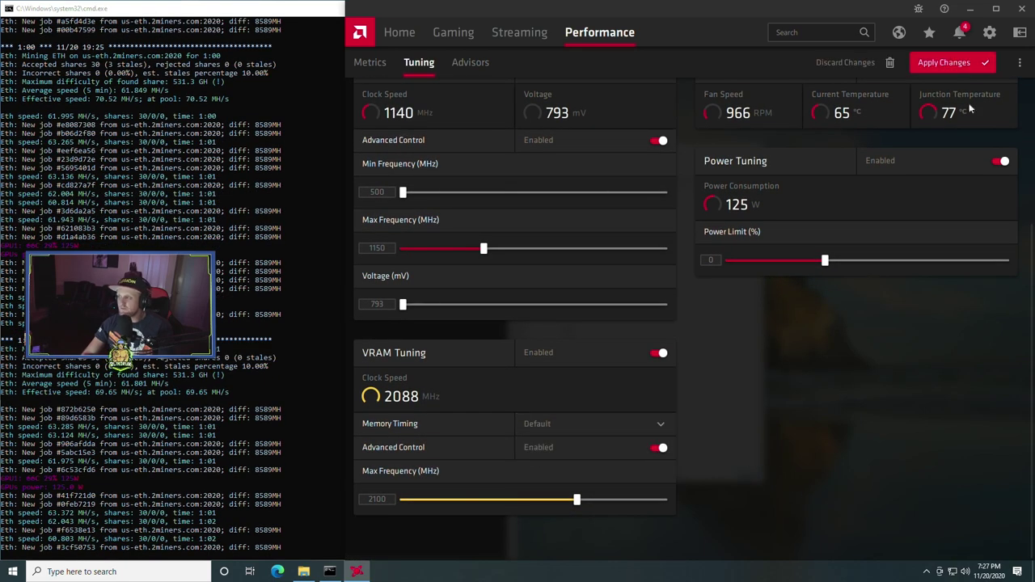
{"action": "left_click", "coordinate": [971, 65]}
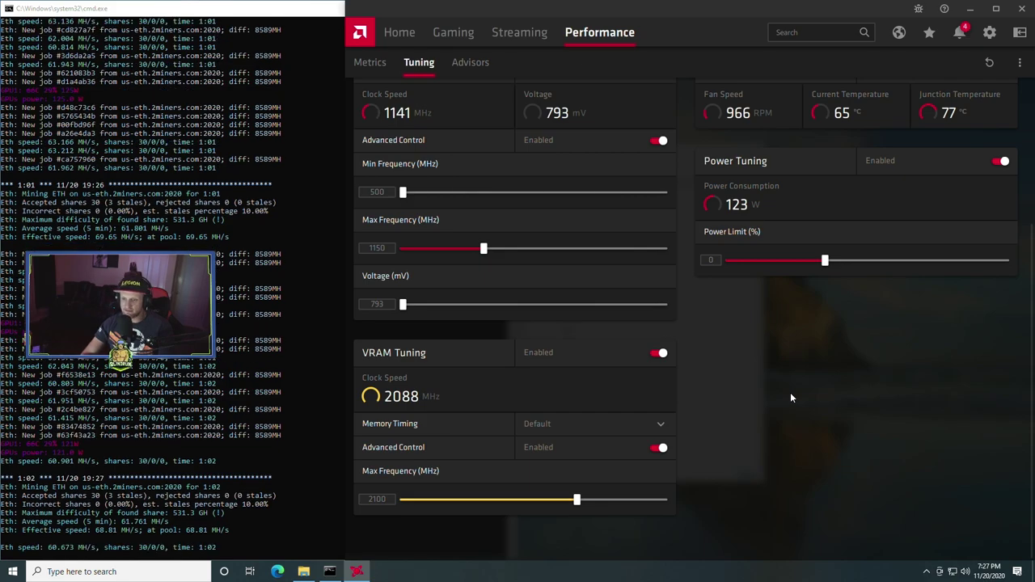
Switch the VRAM memory timing back to Fast Timing and apply the change
{"action": "left_click", "coordinate": [643, 423]}
{"action": "left_click", "coordinate": [566, 478]}
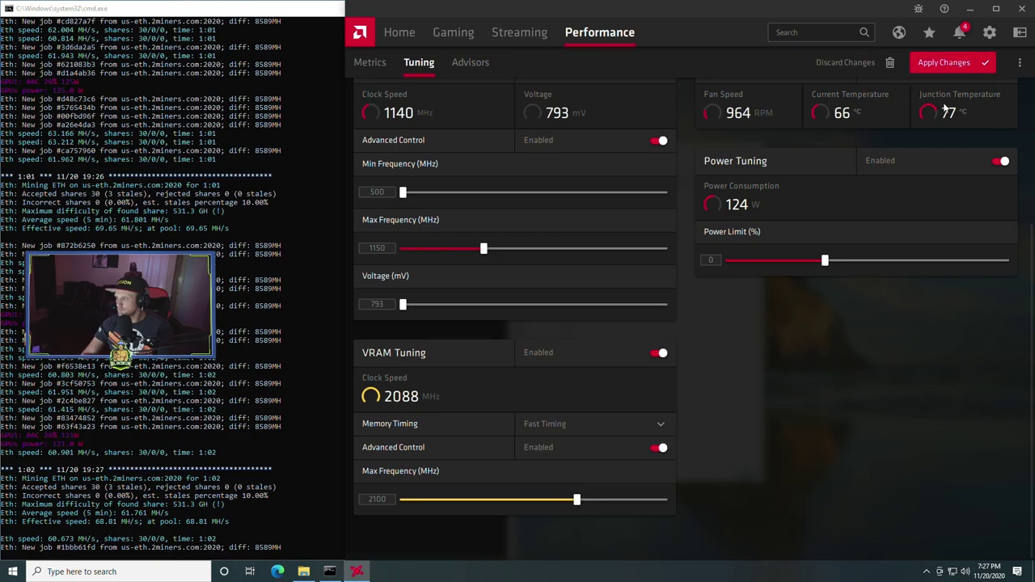
{"action": "left_click", "coordinate": [930, 64]}
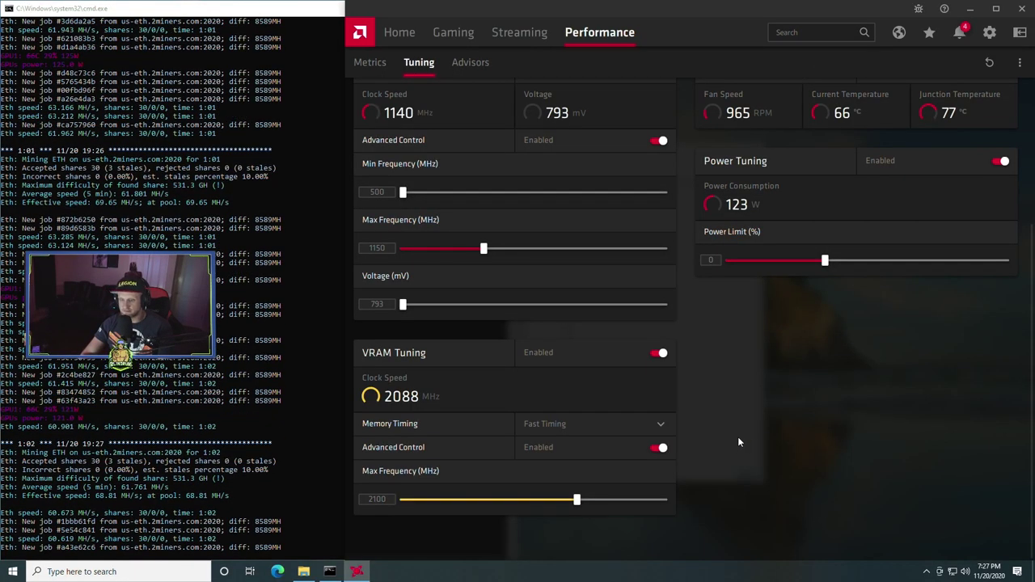
Set the VRAM maximum frequency to 2110 MHz
{"action": "left_click", "coordinate": [389, 501]}
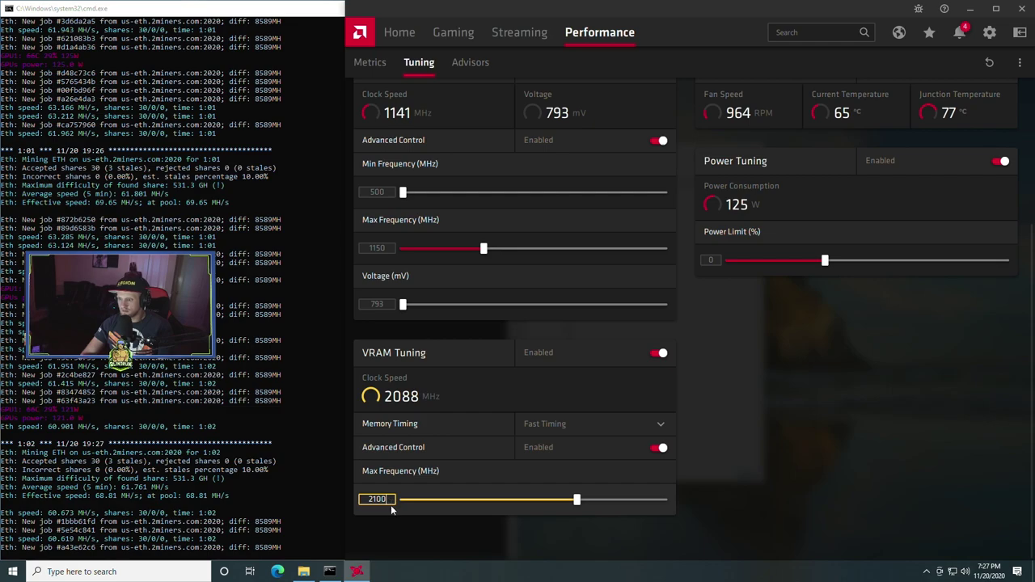
{"action": "key", "text": "BackSpace"}
{"action": "key", "text": "BackSpace"}
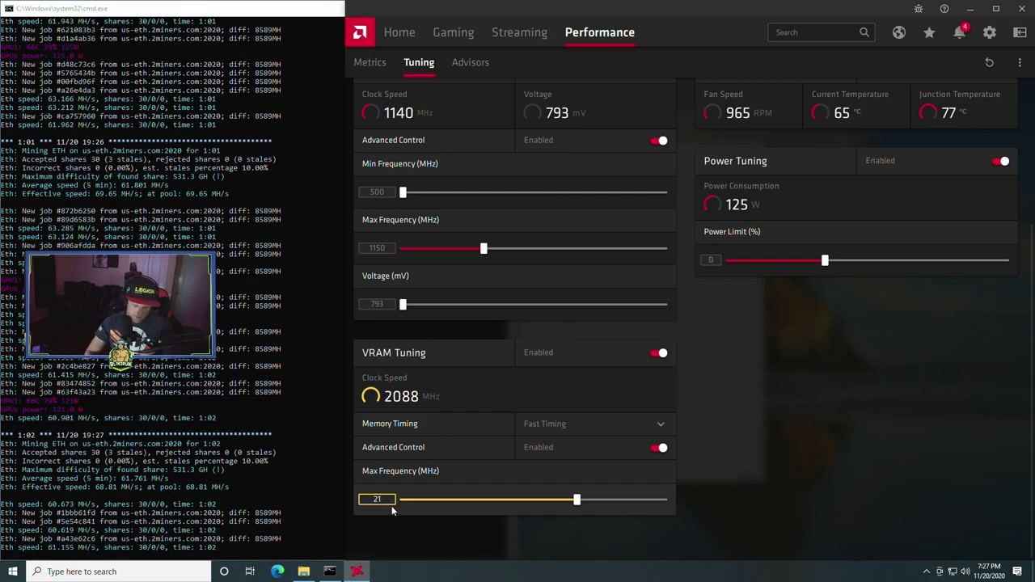
{"action": "type", "text": "10"}
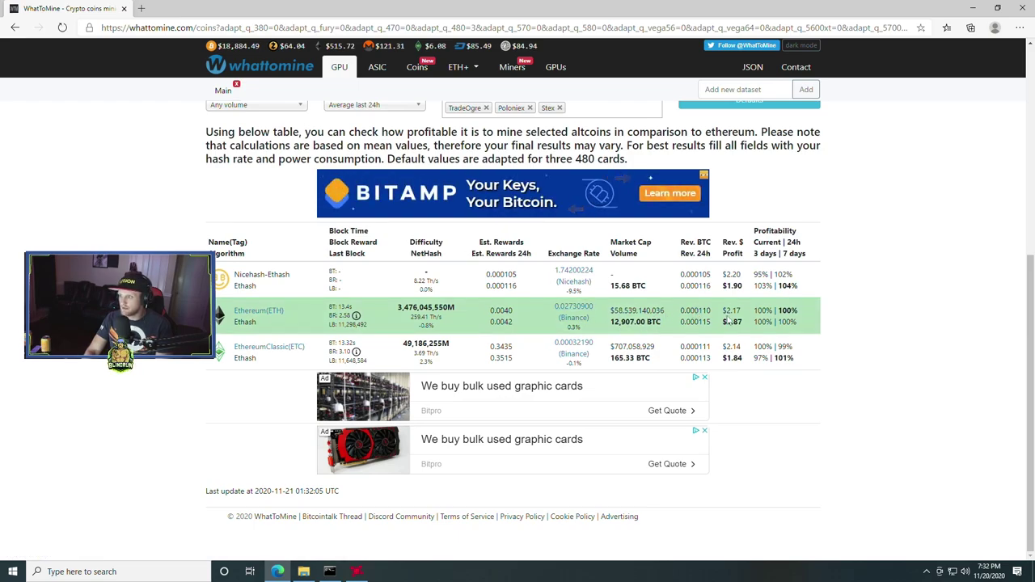
On WhatToMine, set the electricity cost to 0.08 $/kWh, recalculate, and view the coin profitability table
{"action": "scroll", "coordinate": [444, 306], "scroll_direction": "up", "scroll_amount": 3}
{"action": "scroll", "coordinate": [444, 306], "scroll_direction": "up", "scroll_amount": 1}
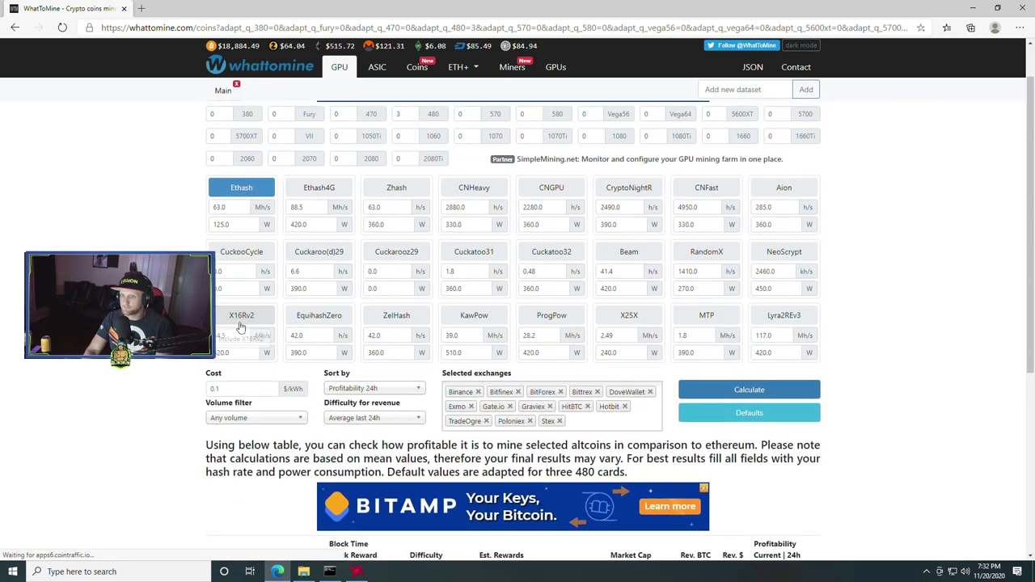
{"action": "double_click", "coordinate": [236, 390]}
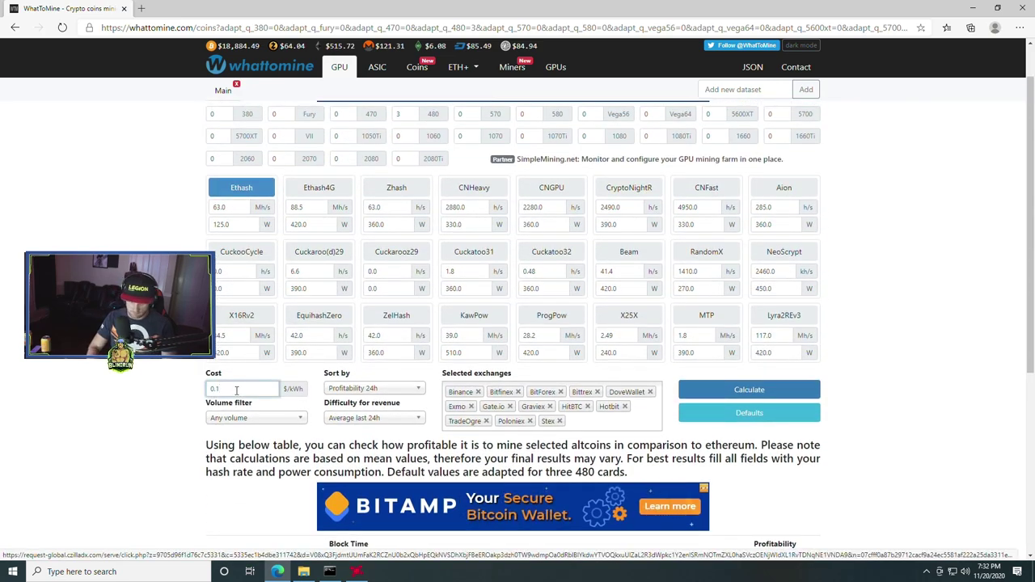
{"action": "type", "text": "0.08"}
{"action": "left_click", "coordinate": [796, 398]}
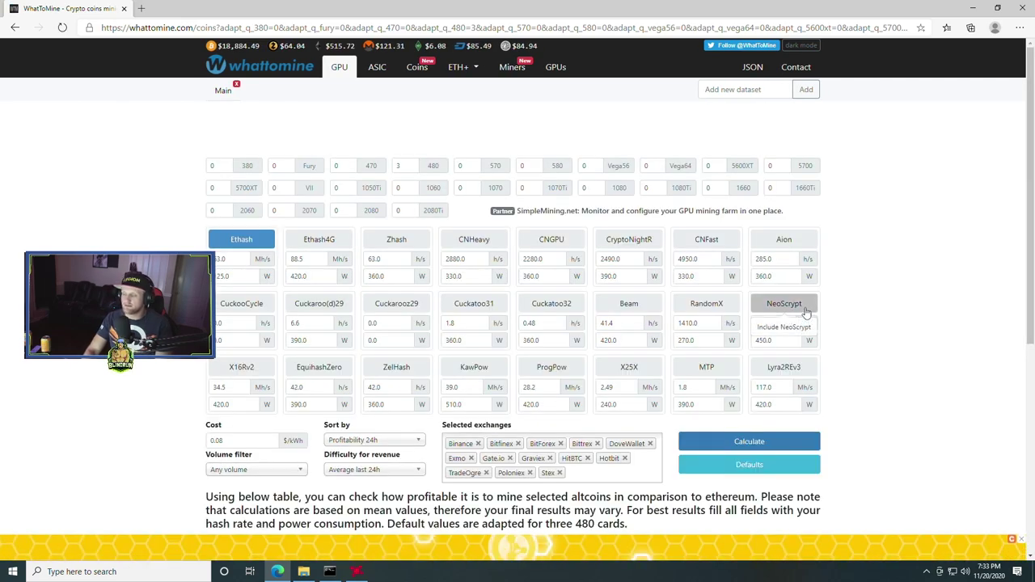
{"action": "scroll", "coordinate": [809, 312], "scroll_direction": "down", "scroll_amount": 5}
{"action": "scroll", "coordinate": [795, 310], "scroll_direction": "up", "scroll_amount": 1}
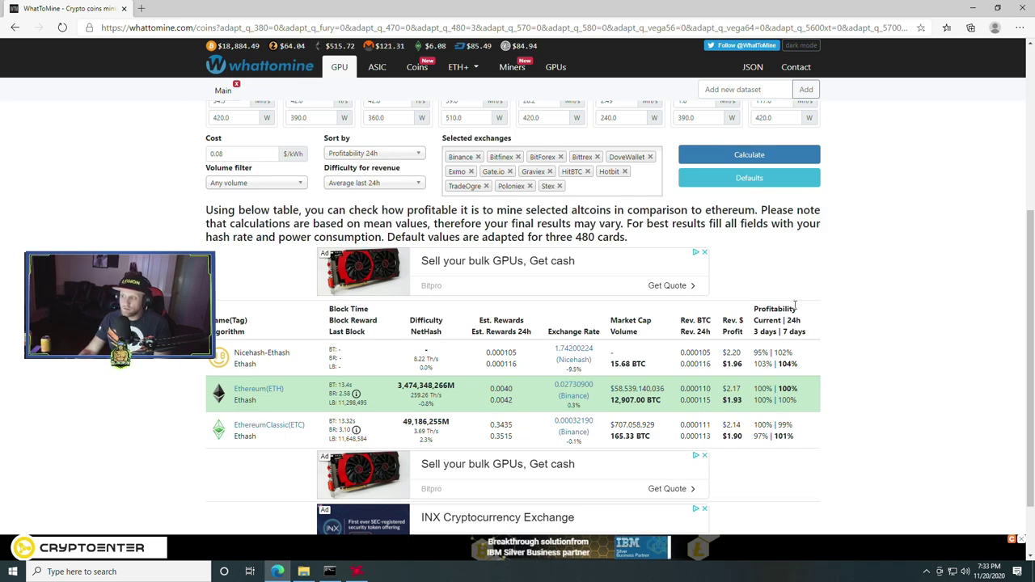
Open the Windows Calculator and multiply Ethereum's daily revenue of 2.17 by 30
{"action": "left_click", "coordinate": [133, 572]}
{"action": "type", "text": "calc"}
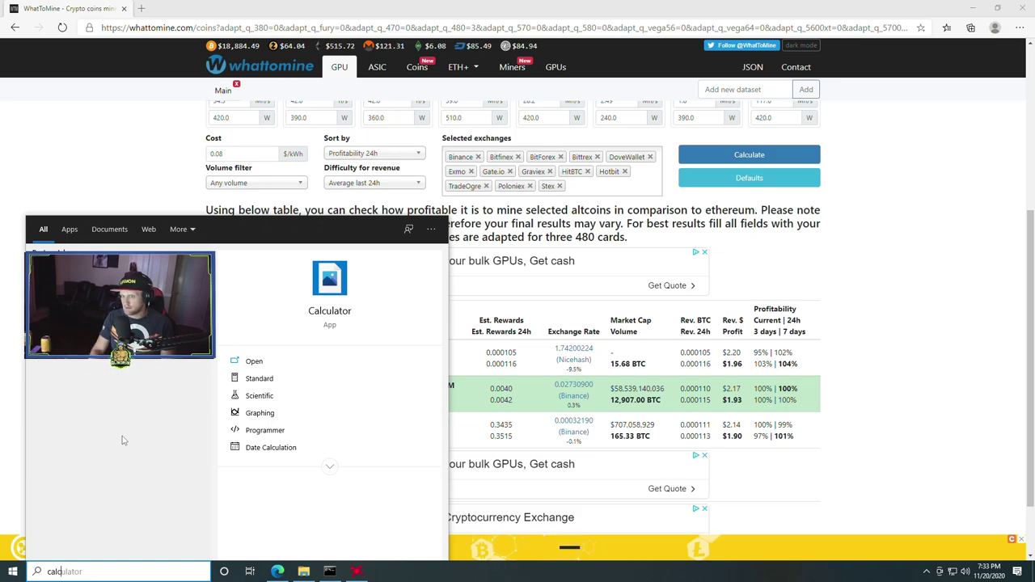
{"action": "key", "text": "Return"}
{"action": "left_click", "coordinate": [905, 349]}
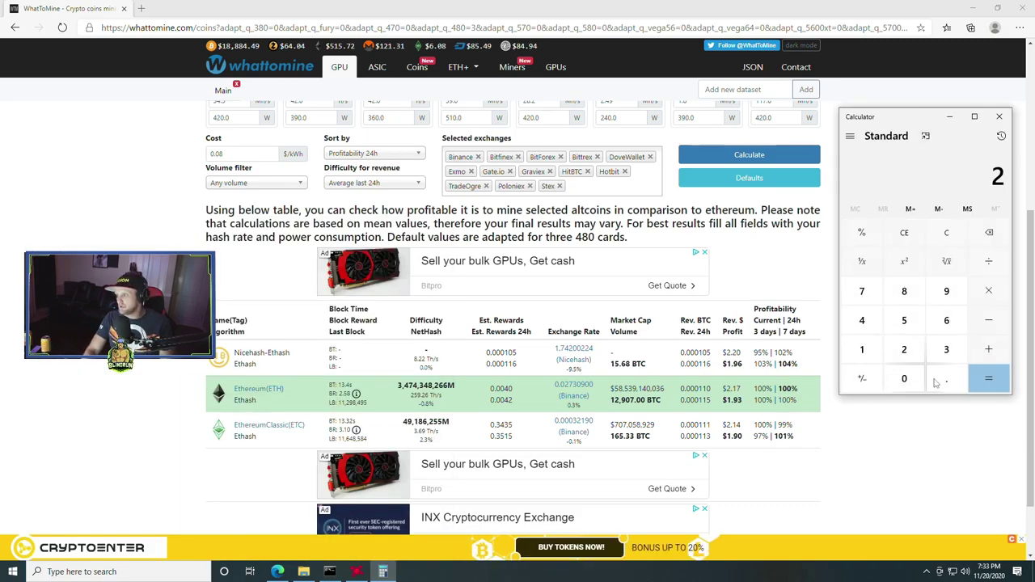
{"action": "left_click", "coordinate": [946, 379]}
{"action": "left_click", "coordinate": [862, 350]}
{"action": "left_click", "coordinate": [862, 292]}
{"action": "left_click", "coordinate": [987, 291]}
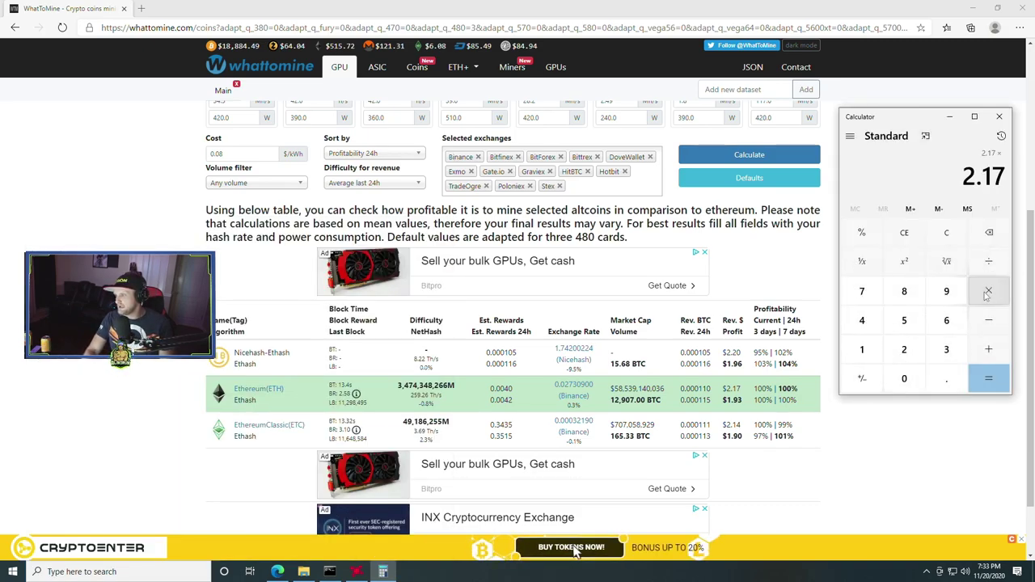
{"action": "left_click", "coordinate": [905, 378]}
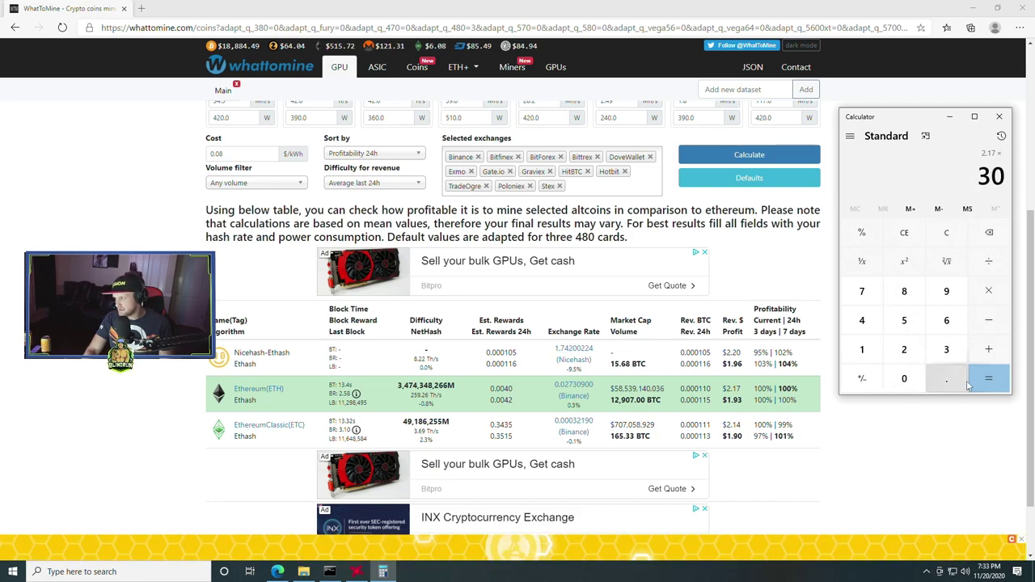
{"action": "left_click", "coordinate": [988, 378]}
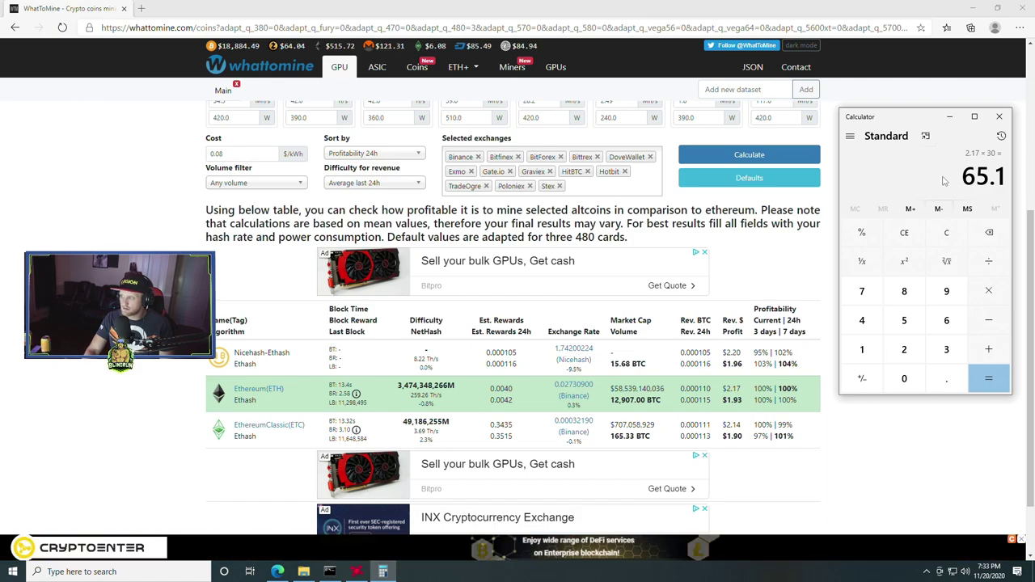
Clear the calculator and divide the card price of 579 by the daily revenue of 2.17
{"action": "left_click", "coordinate": [949, 235]}
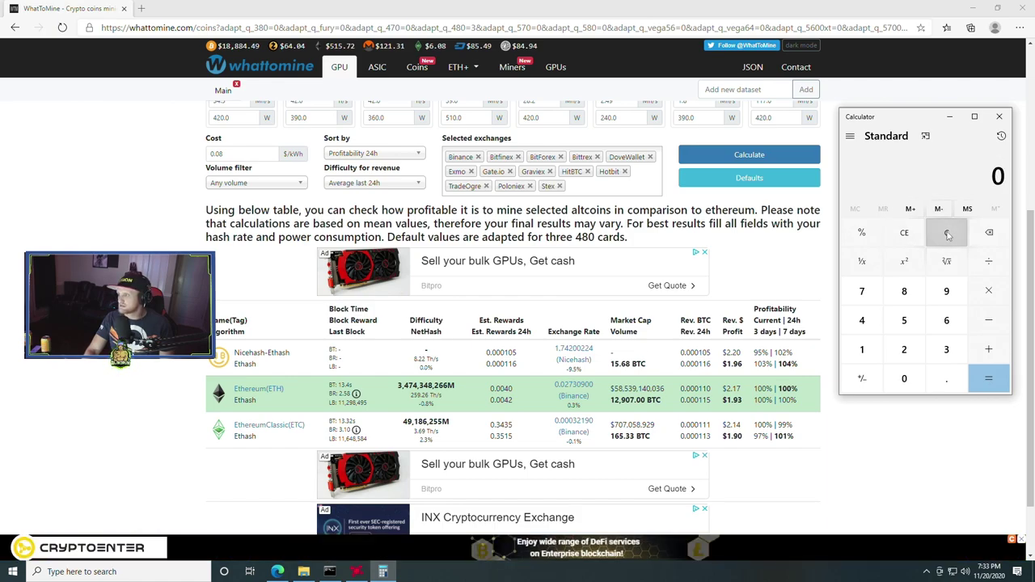
{"action": "left_click", "coordinate": [905, 325]}
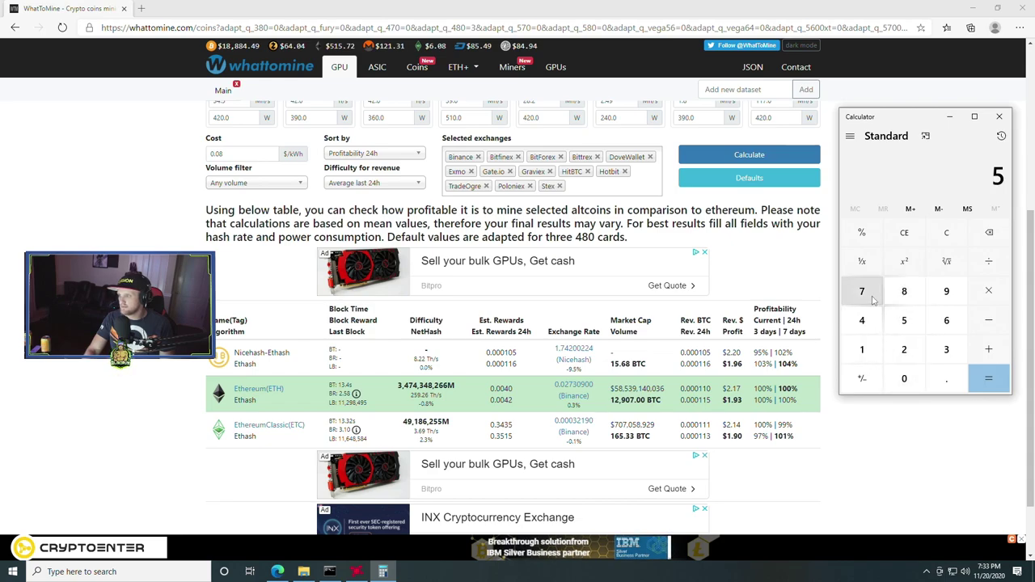
{"action": "left_click", "coordinate": [863, 291]}
{"action": "left_click", "coordinate": [946, 291]}
{"action": "left_click", "coordinate": [1001, 353]}
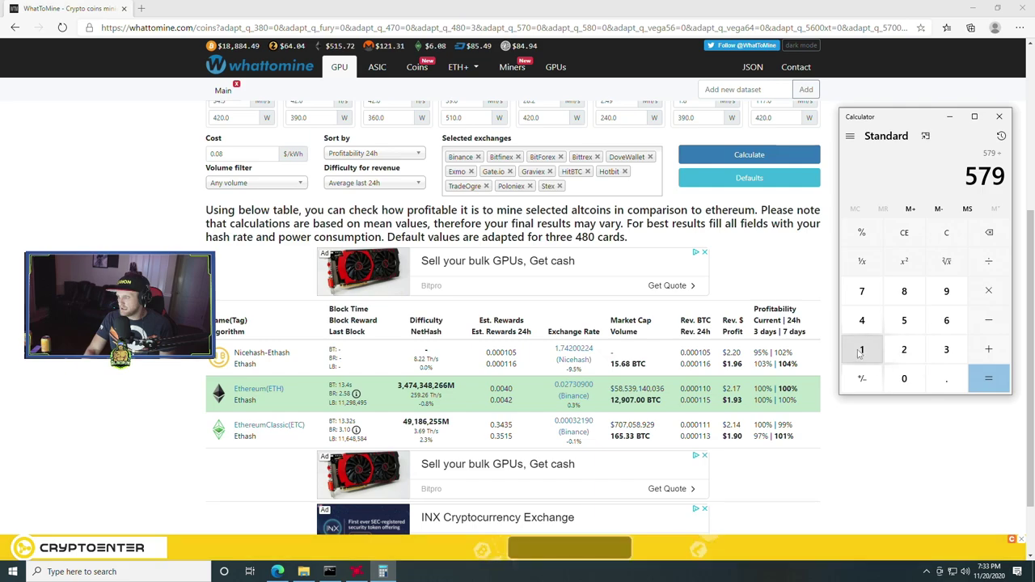
{"action": "left_click", "coordinate": [904, 350]}
{"action": "left_click", "coordinate": [947, 378]}
{"action": "left_click", "coordinate": [864, 292]}
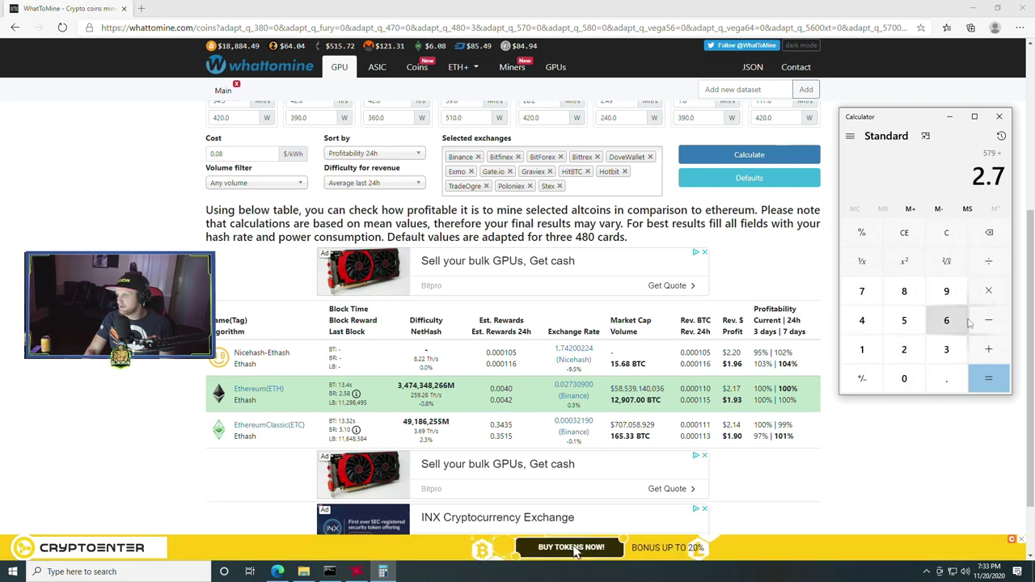
{"action": "left_click", "coordinate": [989, 233]}
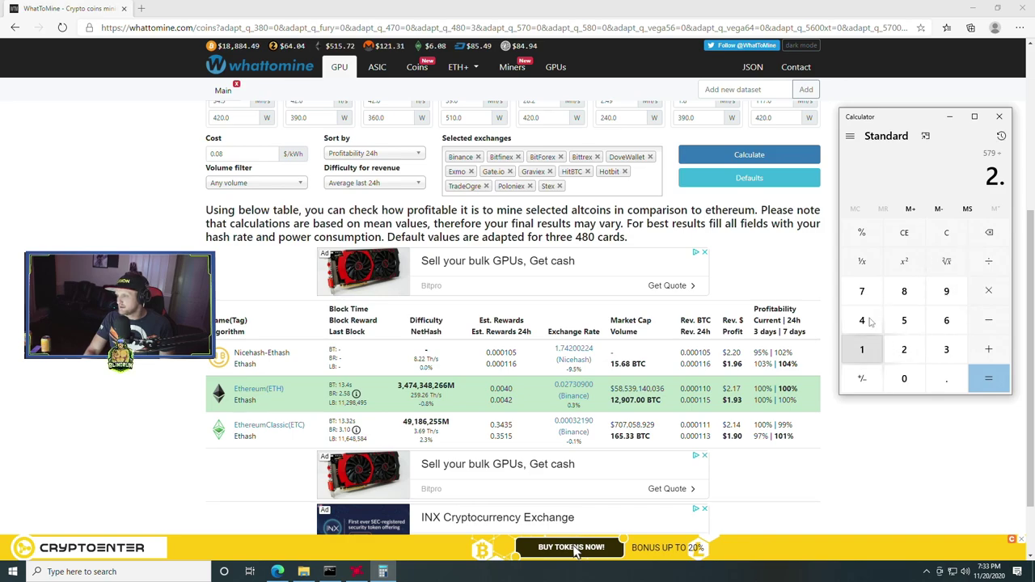
{"action": "left_click", "coordinate": [863, 349]}
{"action": "left_click", "coordinate": [863, 291]}
{"action": "left_click", "coordinate": [981, 389]}
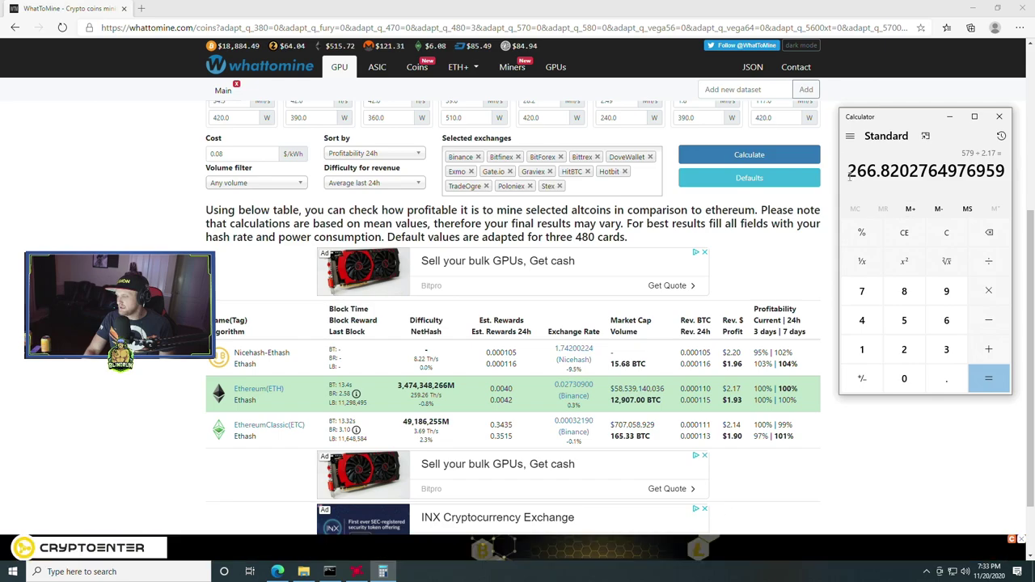
{"action": "left_click_drag", "start_coordinate": [881, 172], "coordinate": [847, 171]}
{"action": "left_click", "coordinate": [913, 171]}
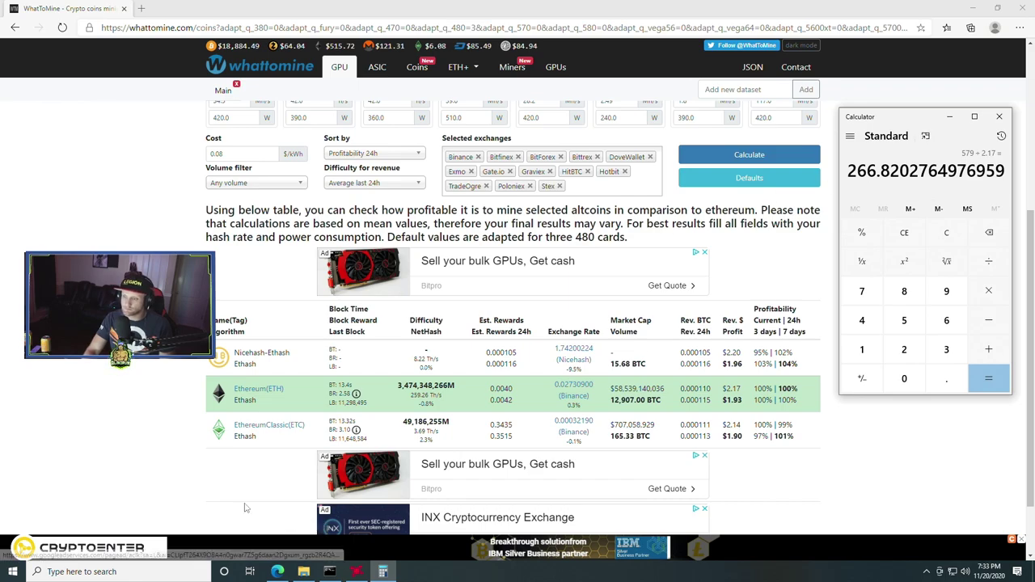
Open the Windows search
{"action": "left_click", "coordinate": [116, 572]}
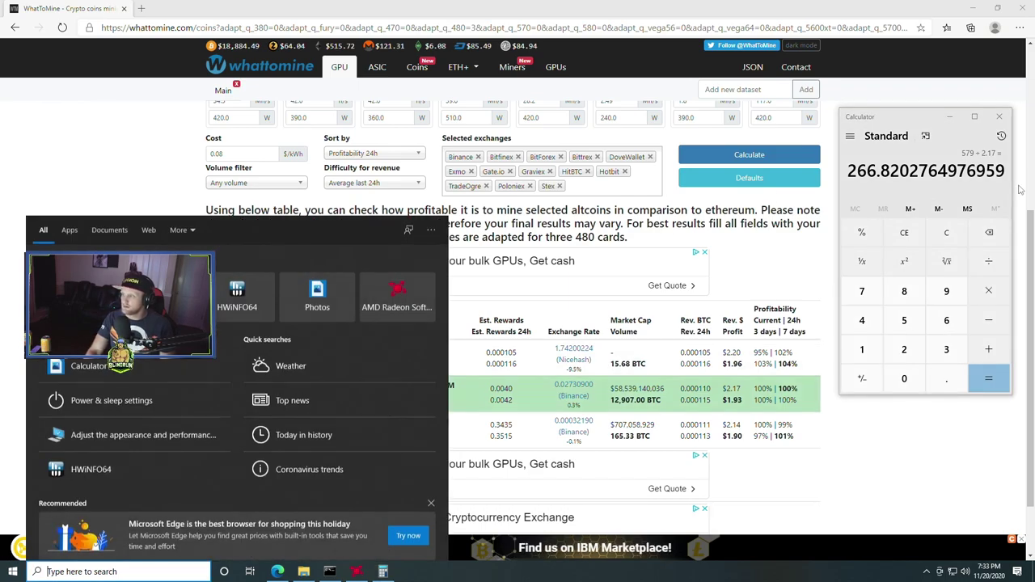